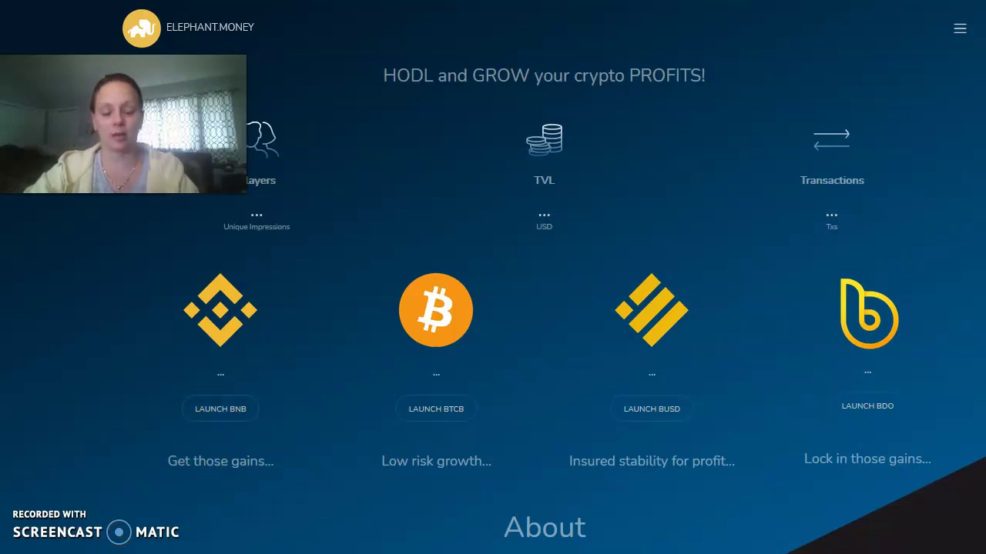
pyautogui.moveTo(746, 553)
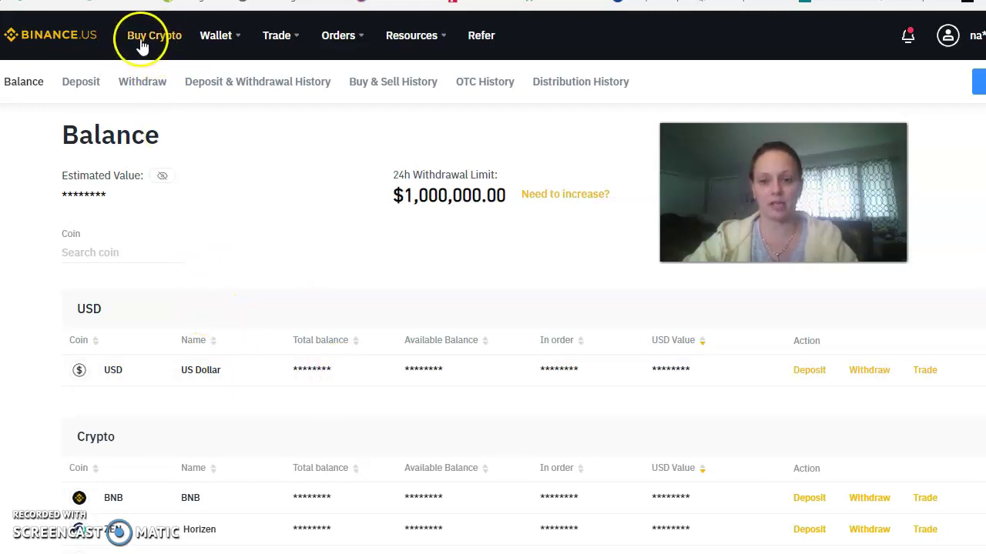
pyautogui.click(211, 207)
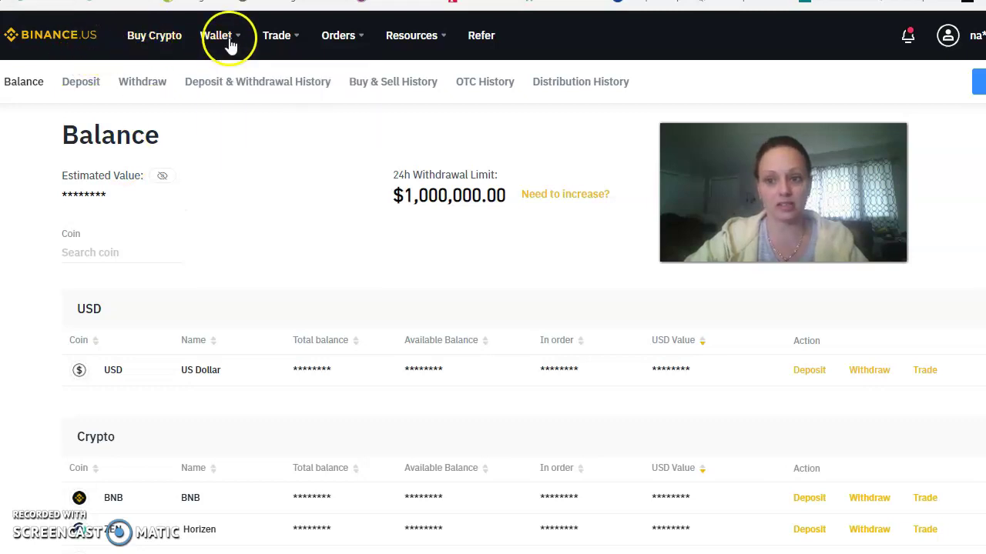
pyautogui.click(147, 43)
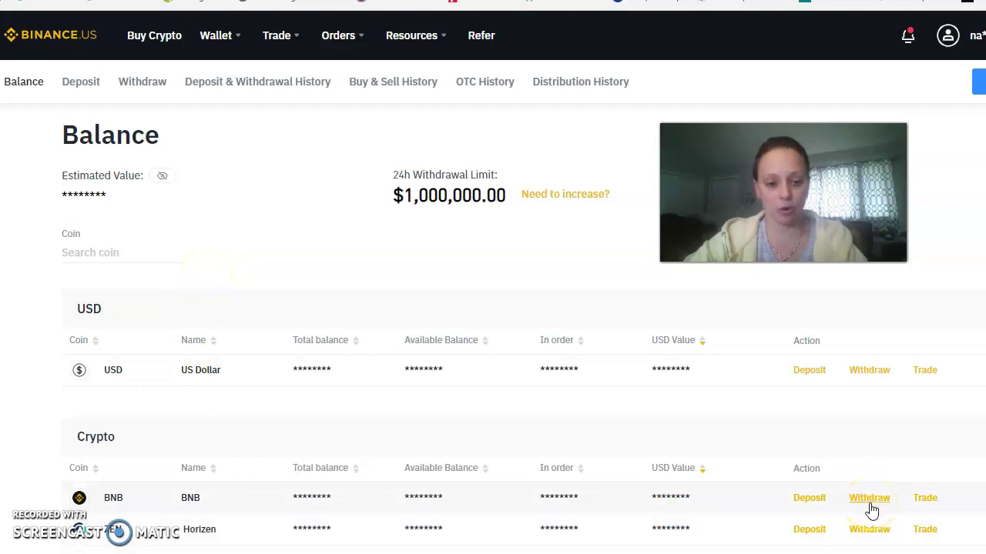
pyautogui.click(810, 531)
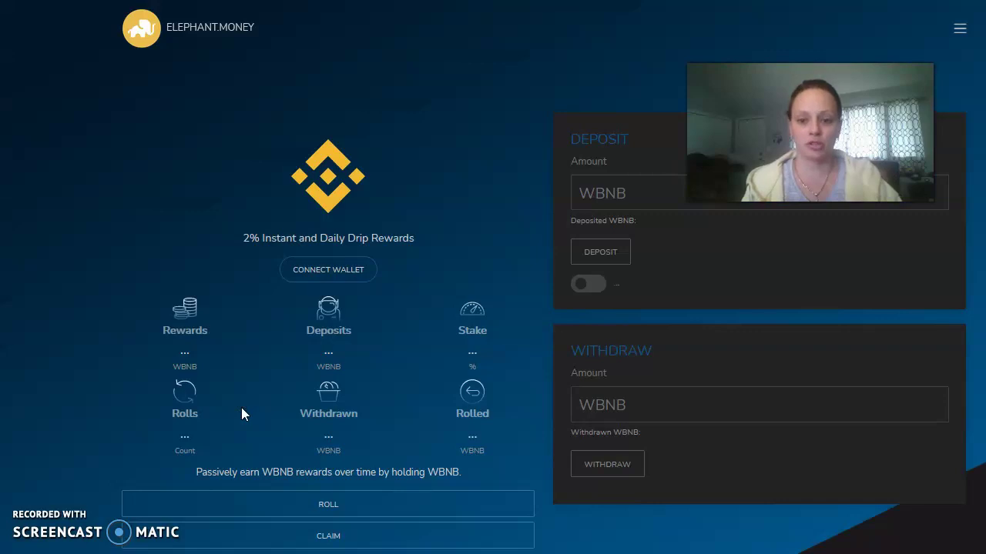
# Step: Connect the wallet on the ELEPHANT.MONEY BNB page and enter a deposit amount of 2 WBNB with staking enabled
pyautogui.click(330, 277)
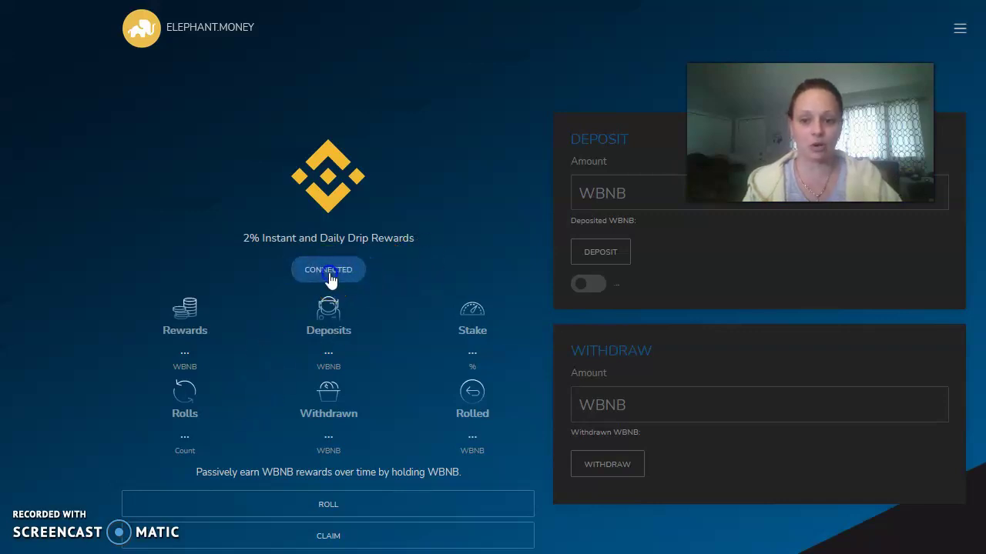
pyautogui.click(258, 266)
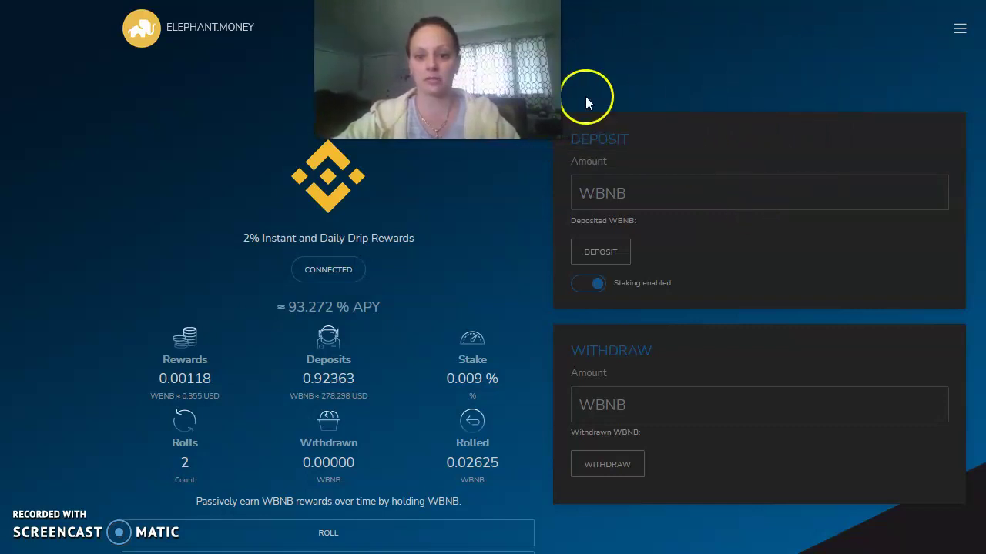
pyautogui.click(684, 187)
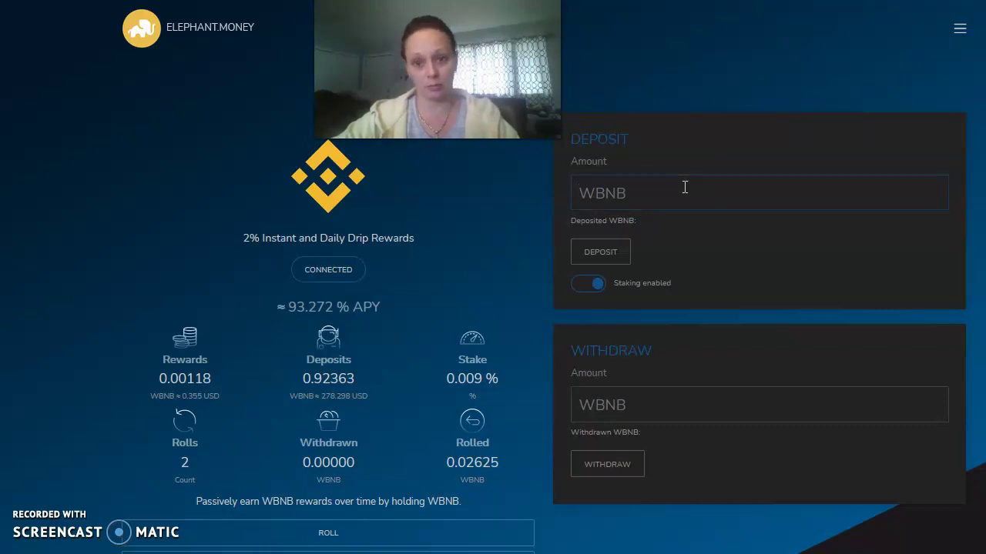
pyautogui.write('2')
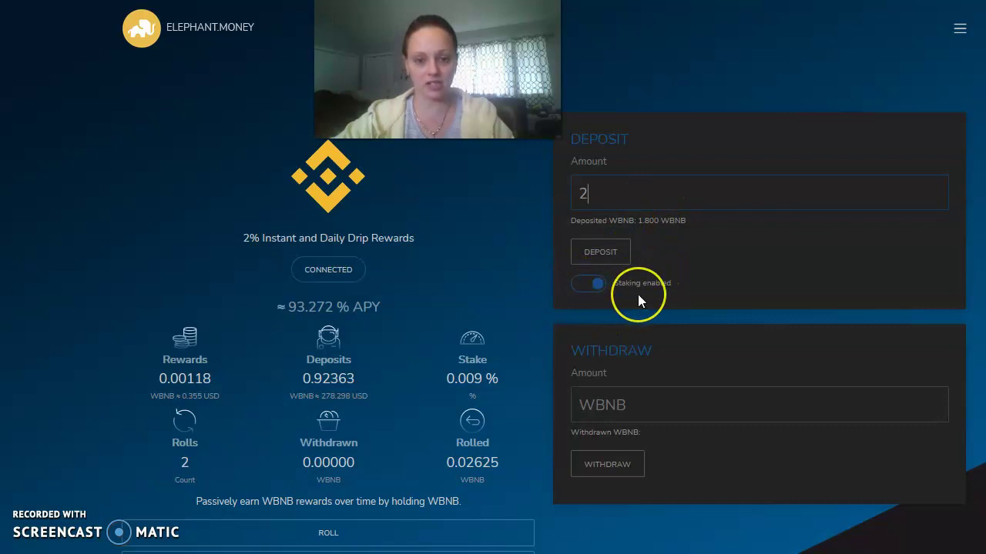
pyautogui.click(599, 289)
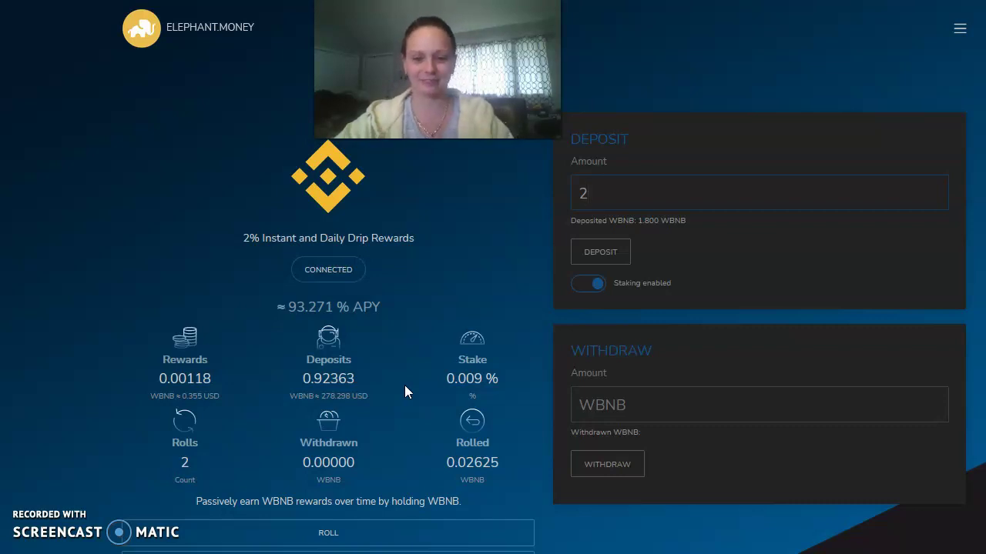
# Step: Submit the 2 WBNB deposit, review and approve the wallet's transaction request, and close the transaction dialog
pyautogui.click(598, 260)
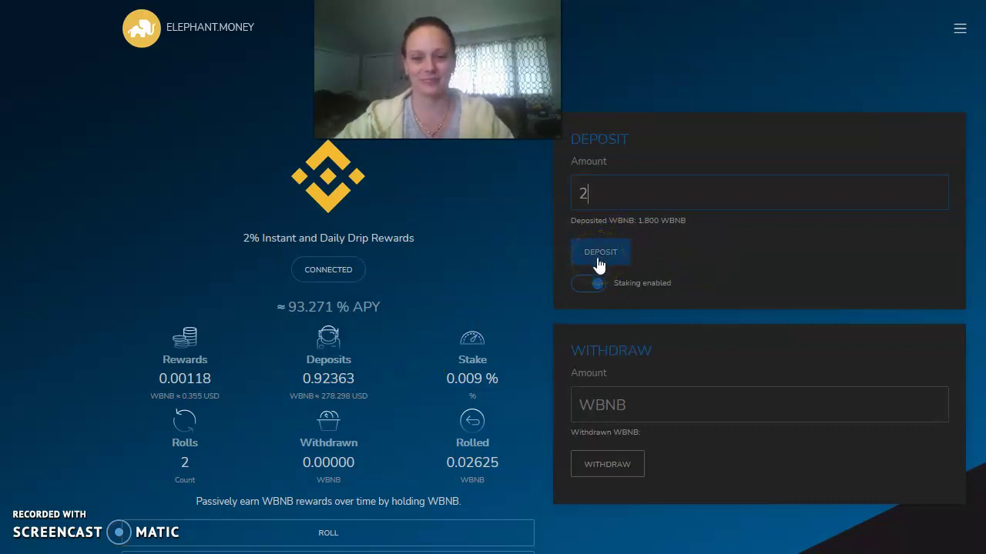
pyautogui.click(565, 200)
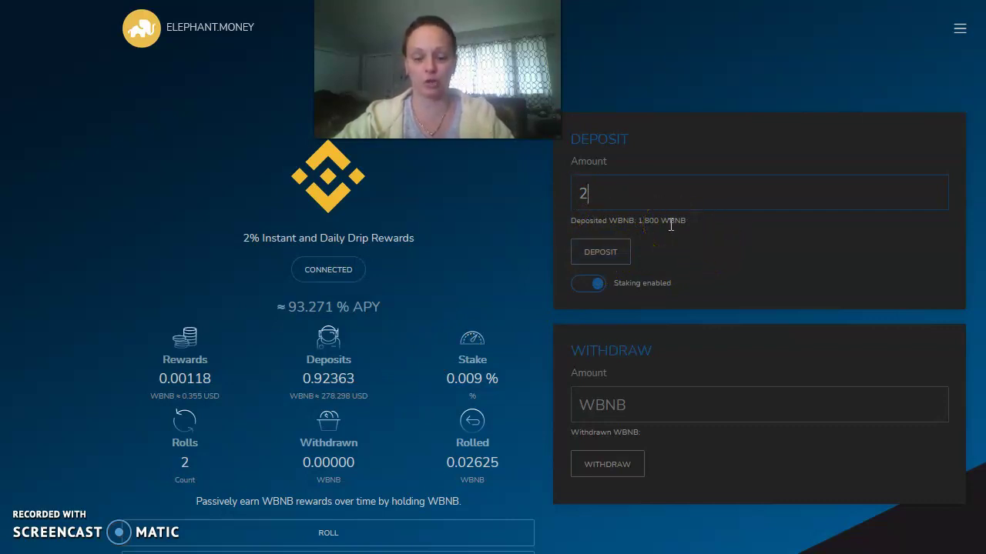
pyautogui.click(620, 251)
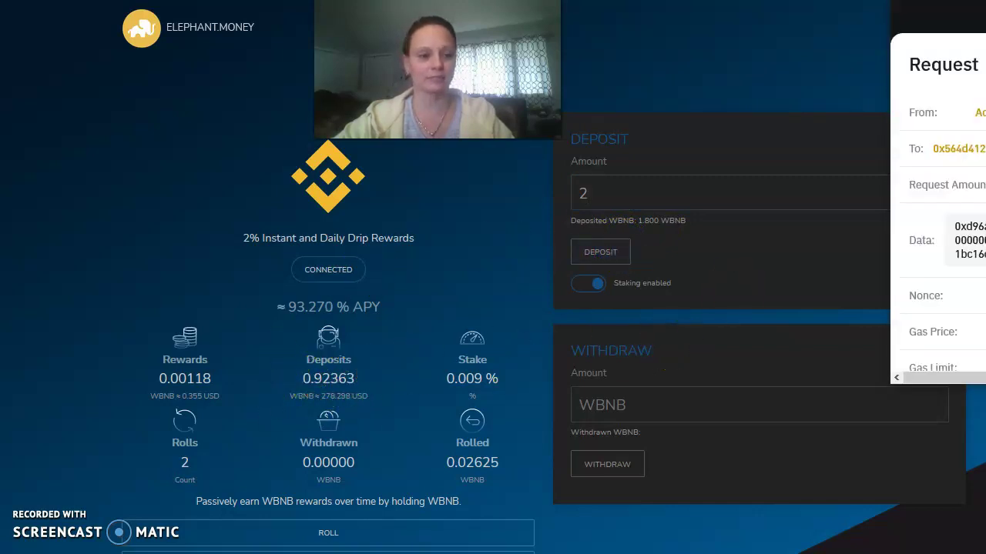
pyautogui.scroll(-1, 938, 231)
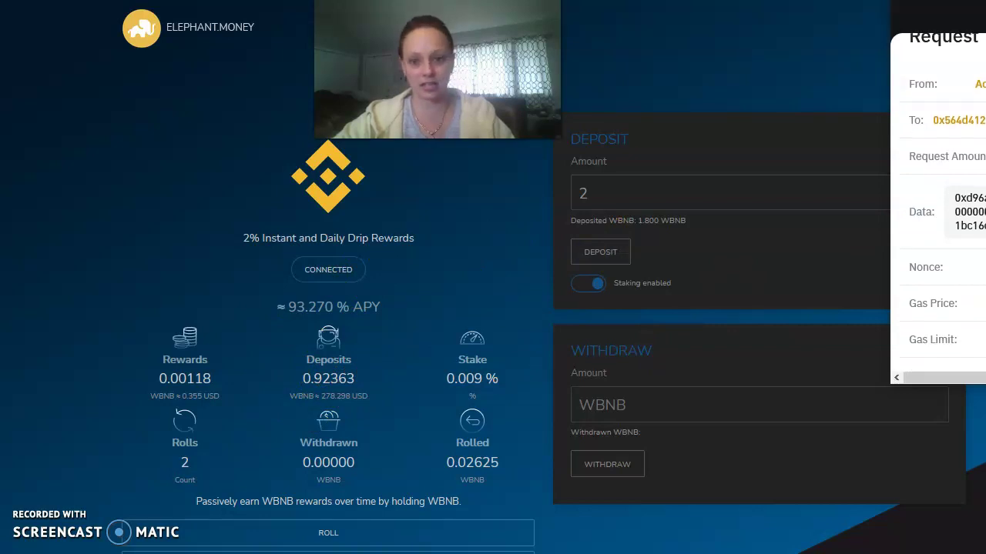
pyautogui.scroll(1, 937, 231)
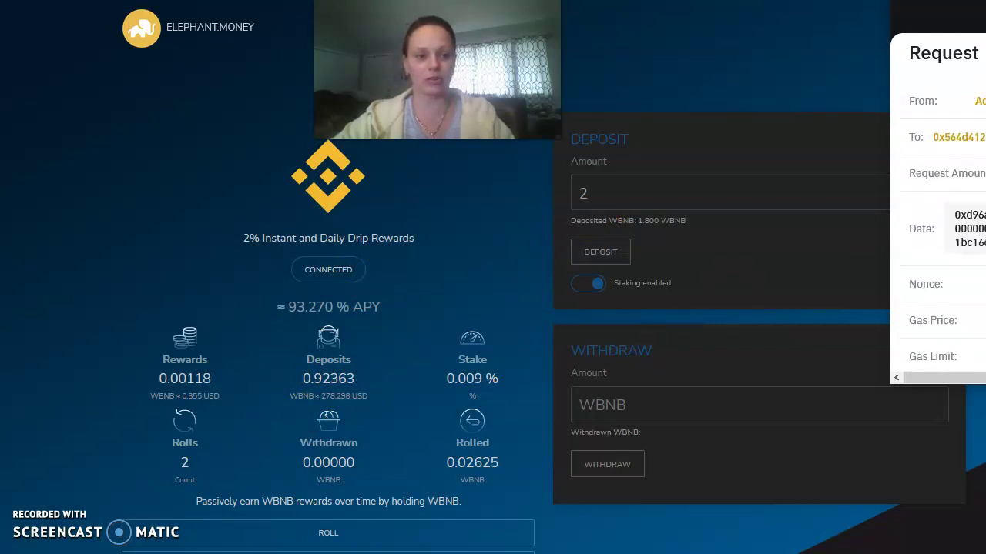
pyautogui.scroll(-3, 937, 202)
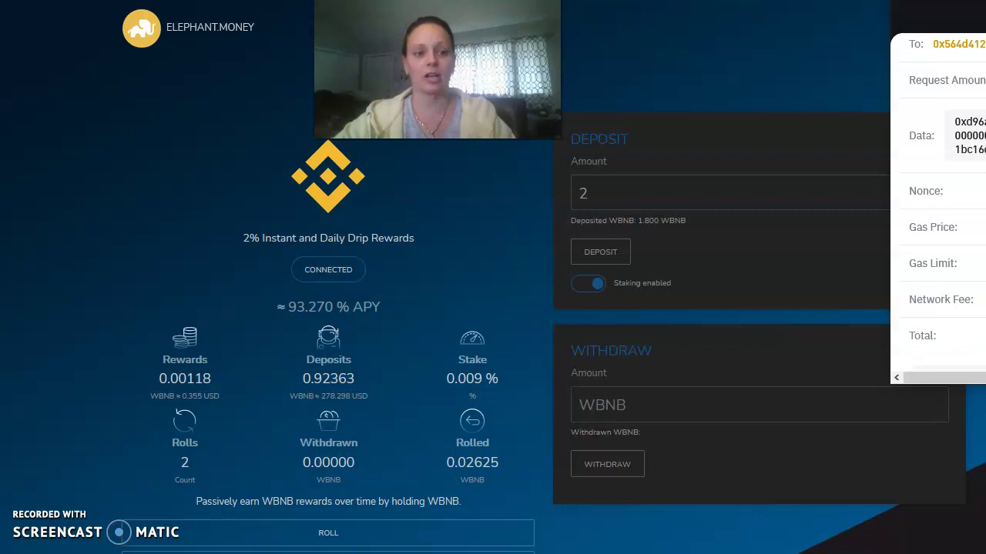
pyautogui.scroll(-2, 938, 202)
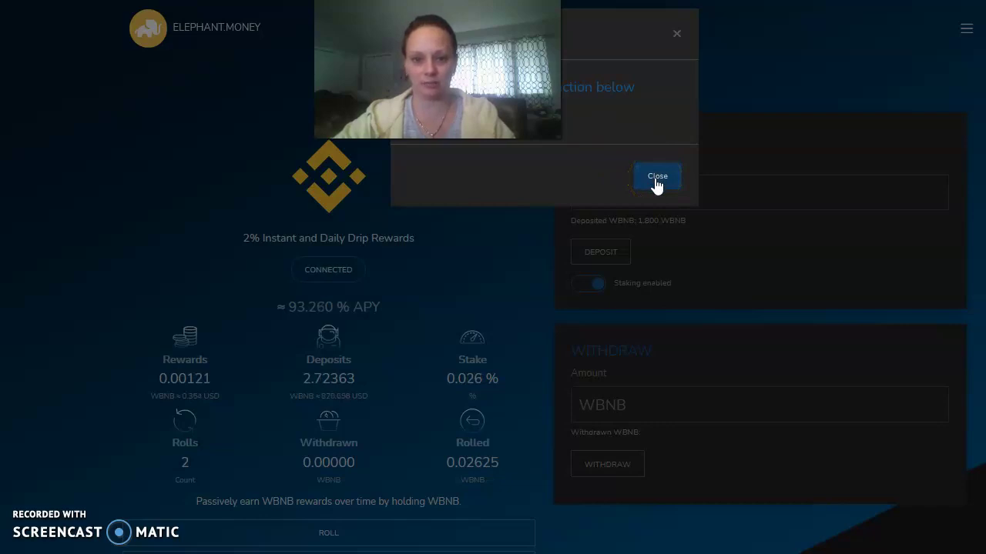
pyautogui.click(655, 176)
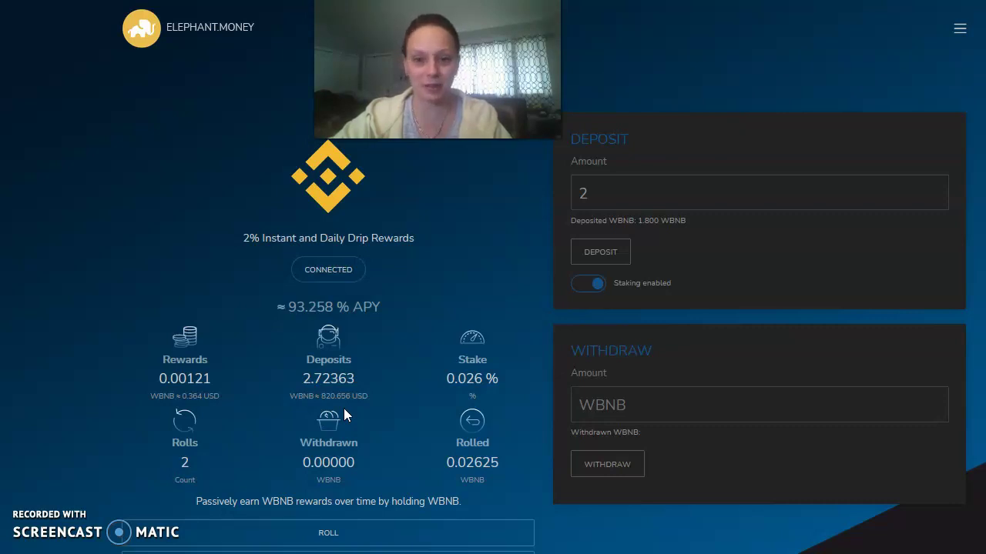
pyautogui.click(341, 419)
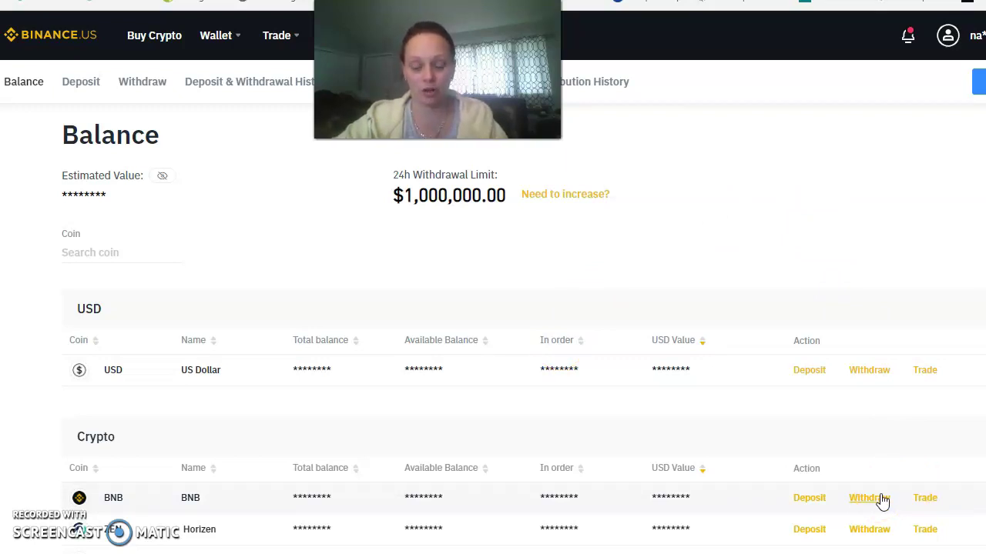
pyautogui.click(377, 173)
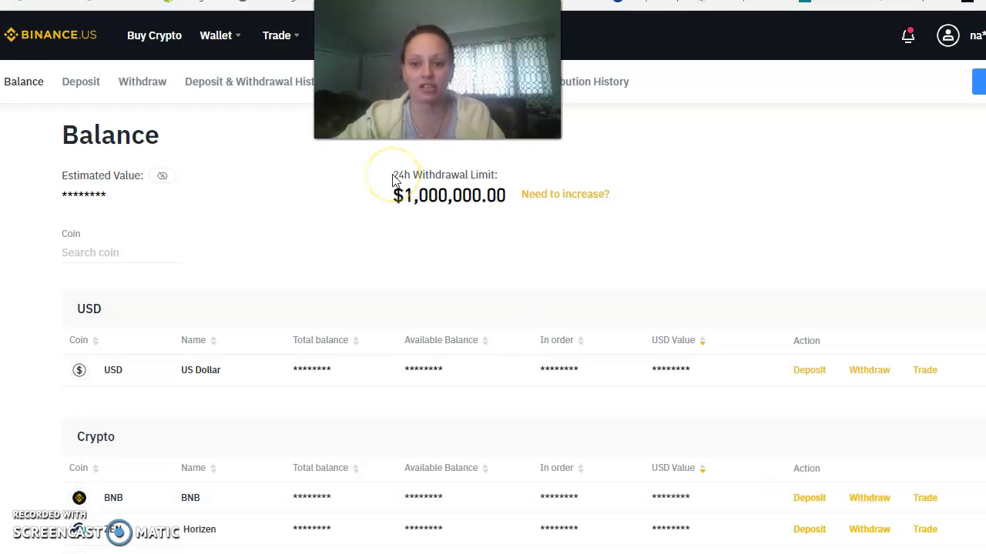
pyautogui.click(610, 266)
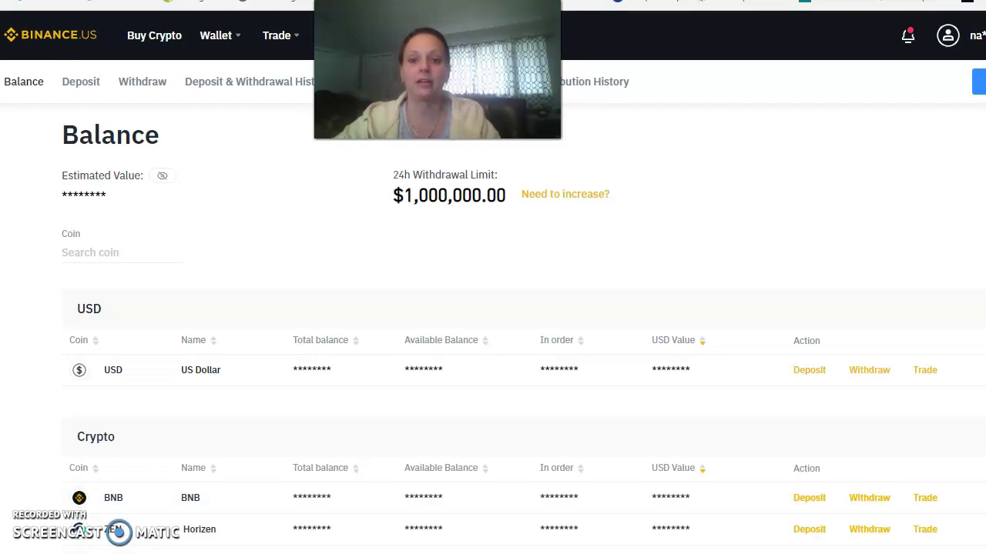
# Step: Switch to PancakeSwap and set the amount to exchange from BNB to .01
pyautogui.moveTo(745, 553)
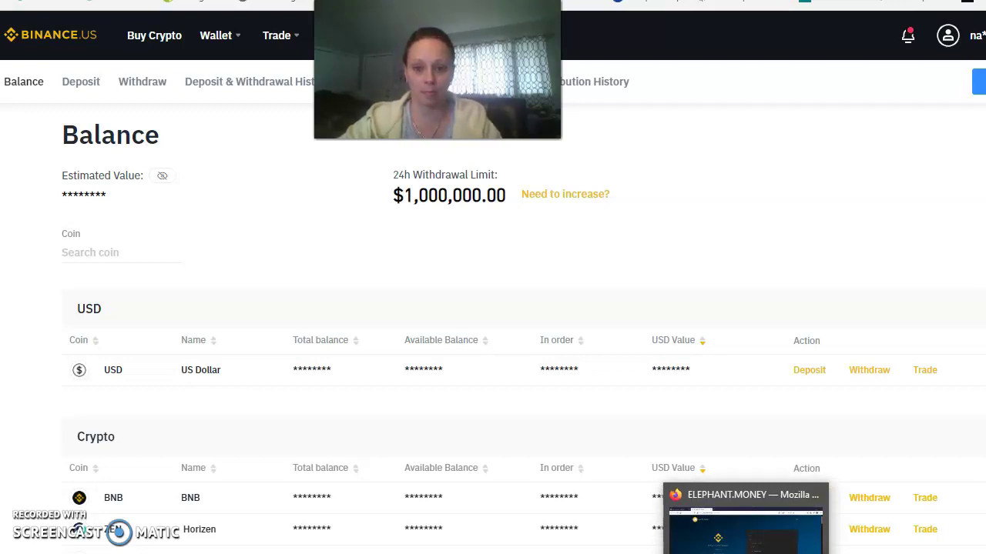
pyautogui.click(745, 531)
pyautogui.click(158, 44)
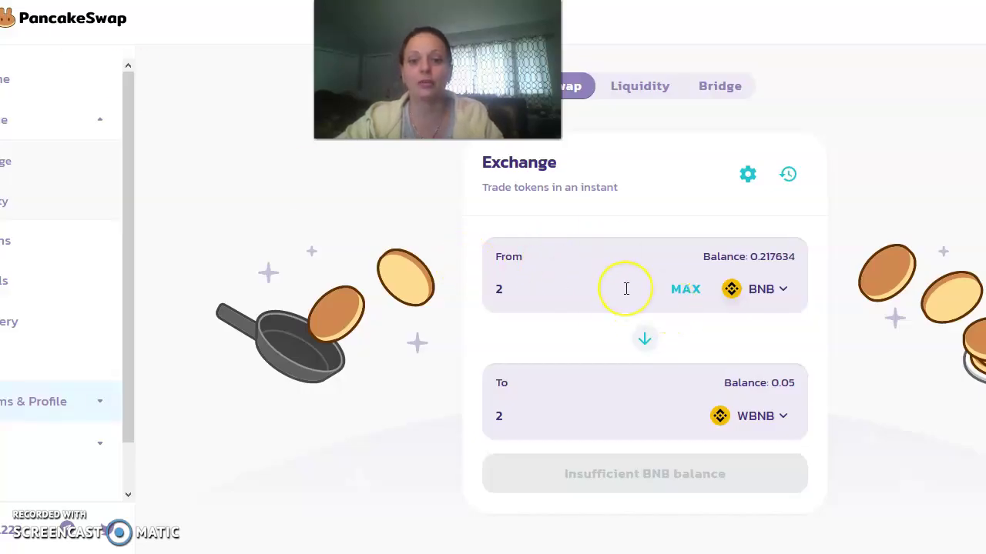
pyautogui.moveTo(592, 286); pyautogui.dragTo(391, 264)
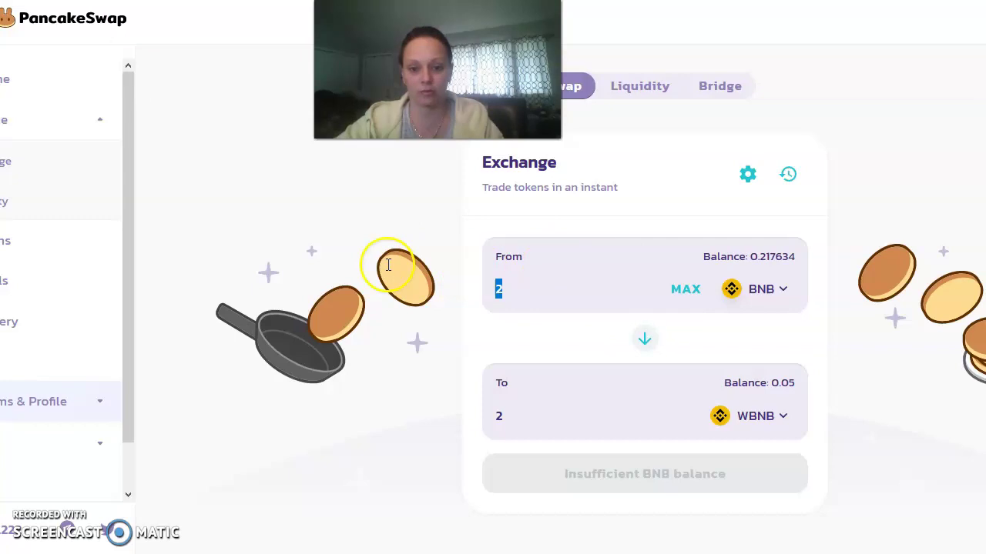
pyautogui.write('.01')
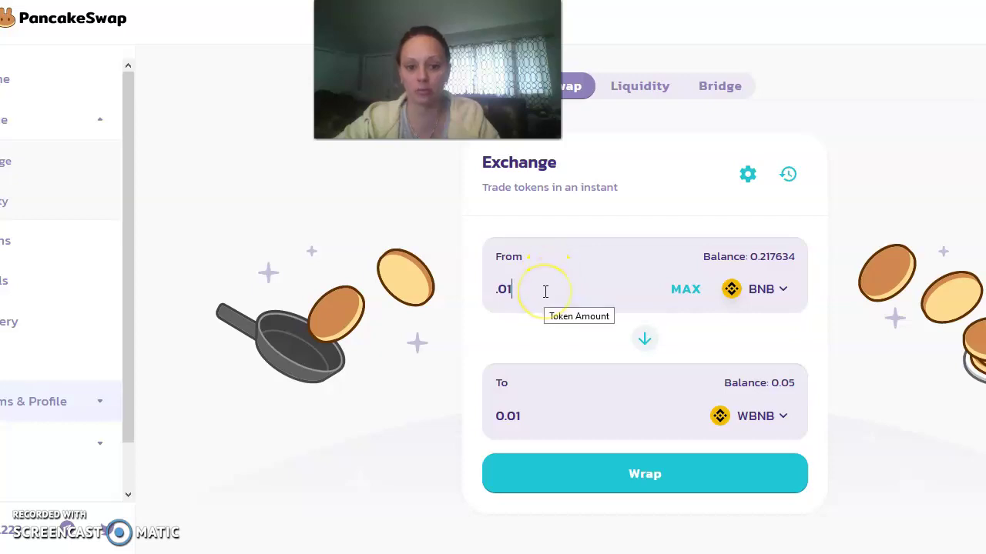
# Step: Search the receiving token list for WBNB and close the list, keeping WBNB as the token to receive
pyautogui.click(781, 416)
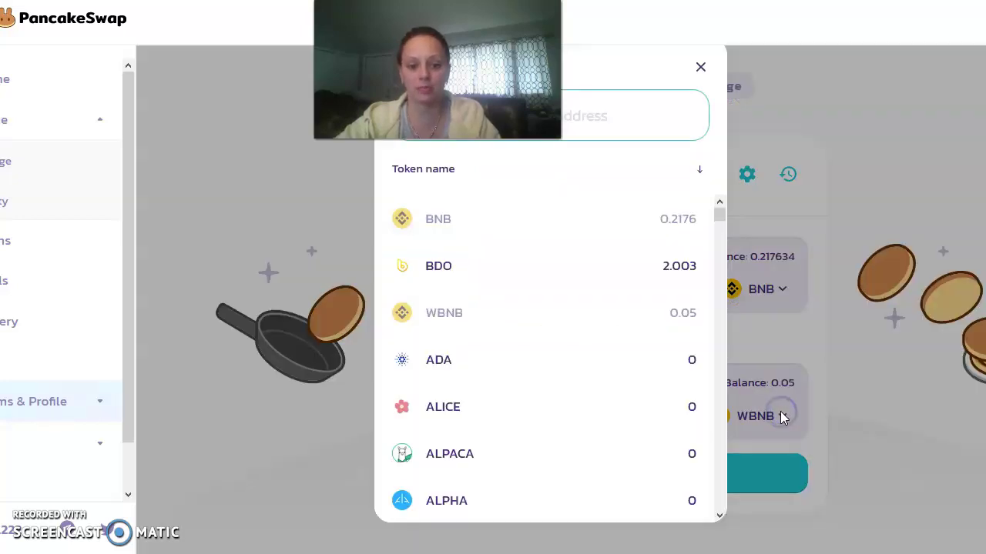
pyautogui.click(611, 123)
pyautogui.write('wbnb')
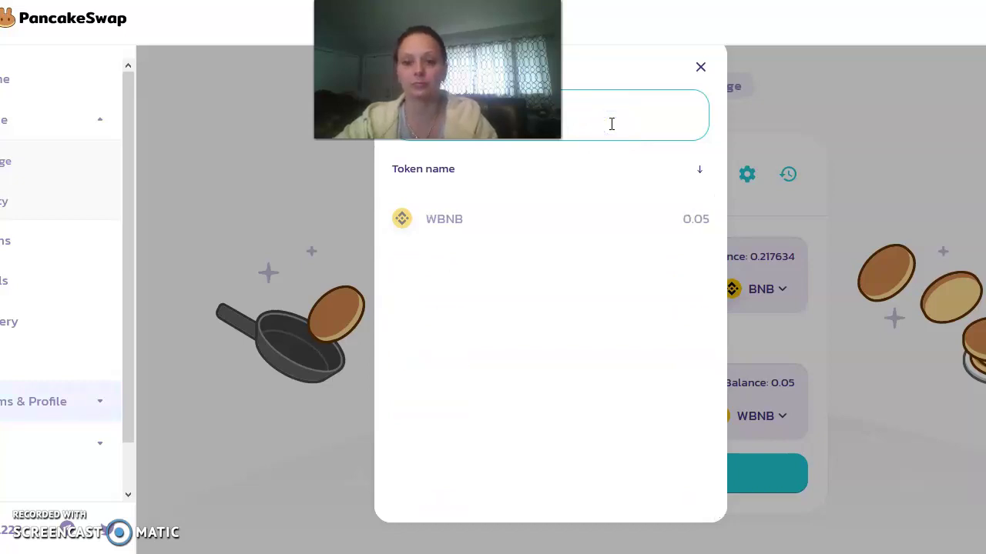
pyautogui.click(518, 231)
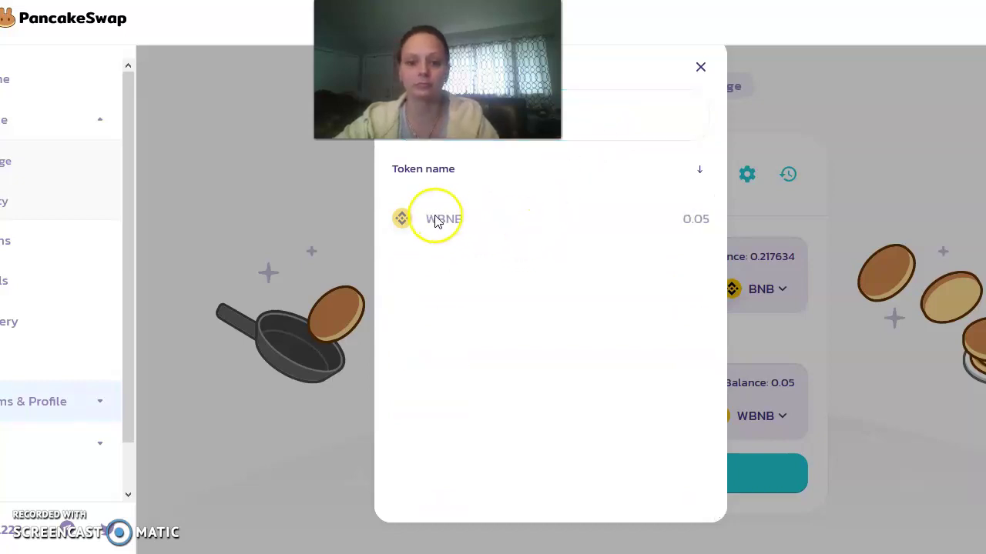
pyautogui.click(551, 211)
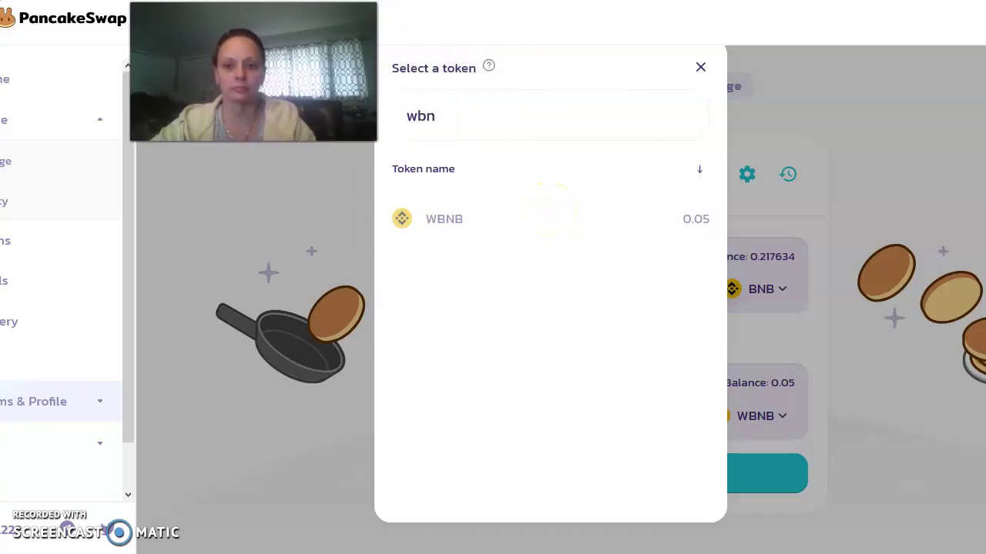
pyautogui.click(700, 68)
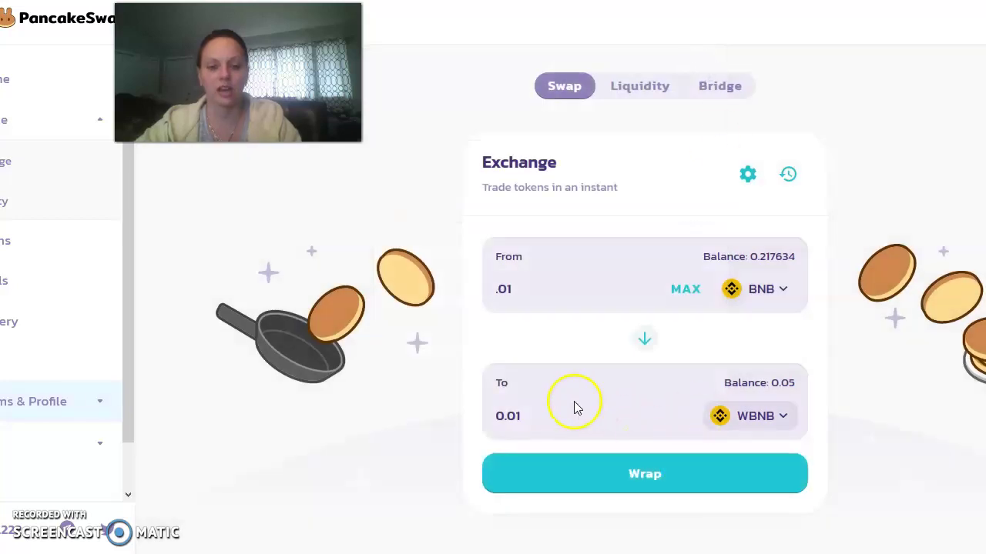
# Step: Return to ELEPHANT.MONEY and review the wallet connection, the staking switch and the deposit amount
pyautogui.click(576, 470)
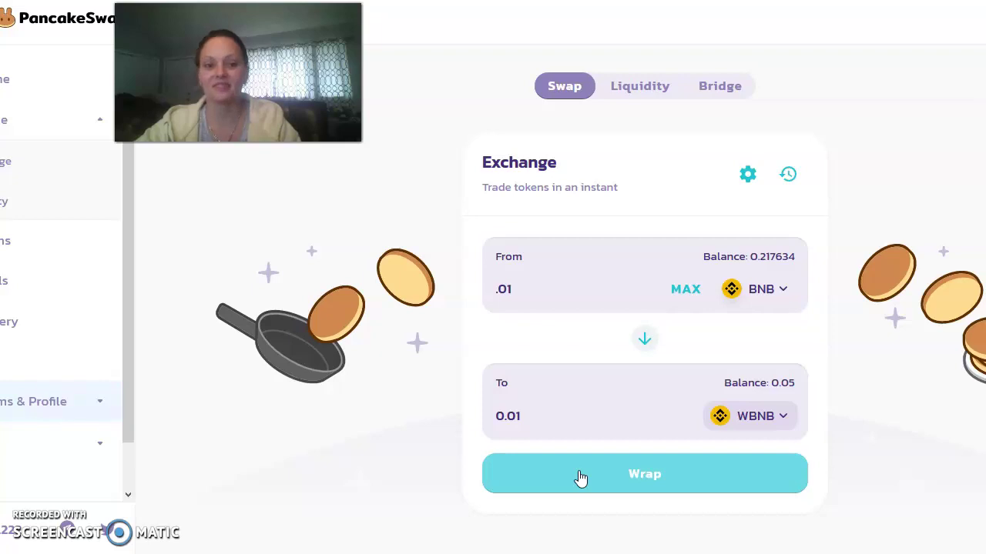
pyautogui.click(388, 320)
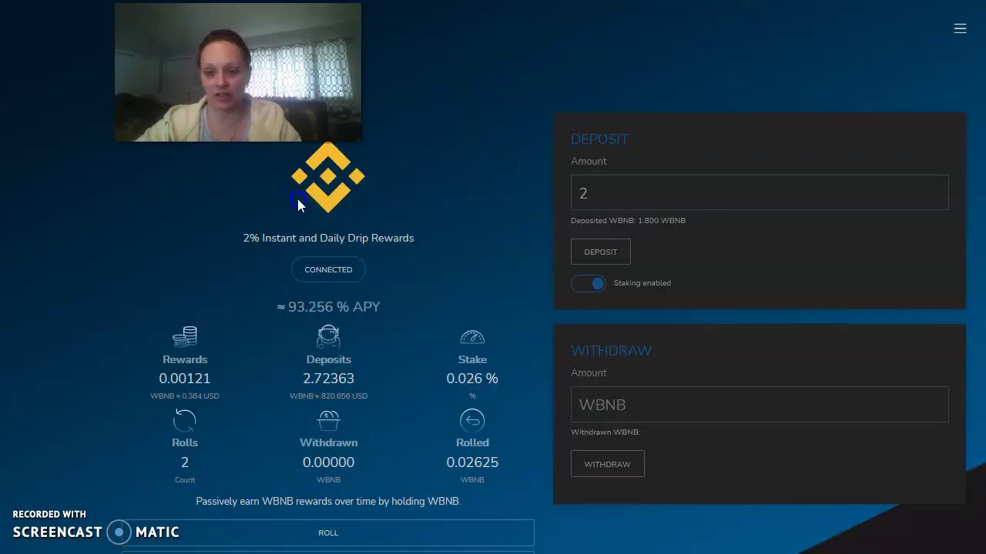
pyautogui.click(298, 198)
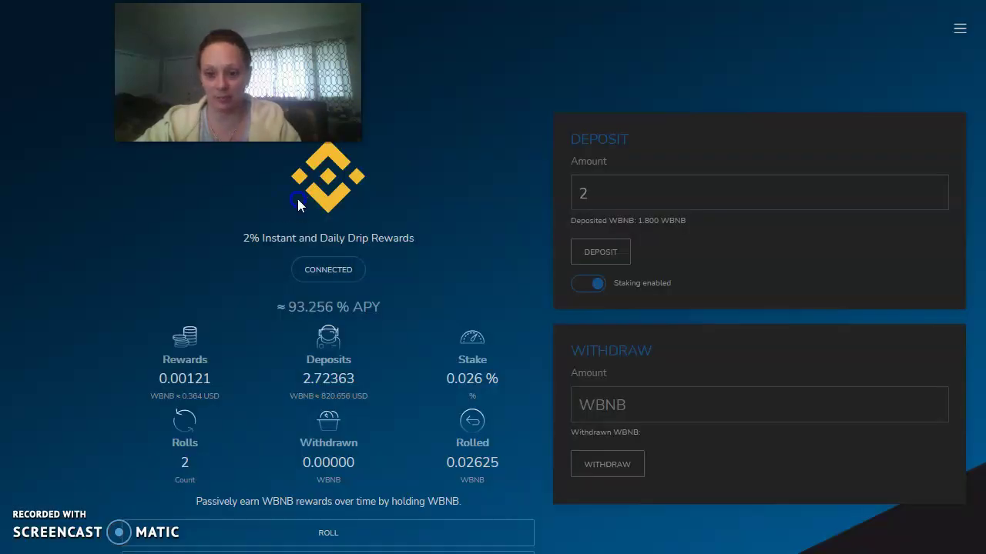
pyautogui.click(417, 208)
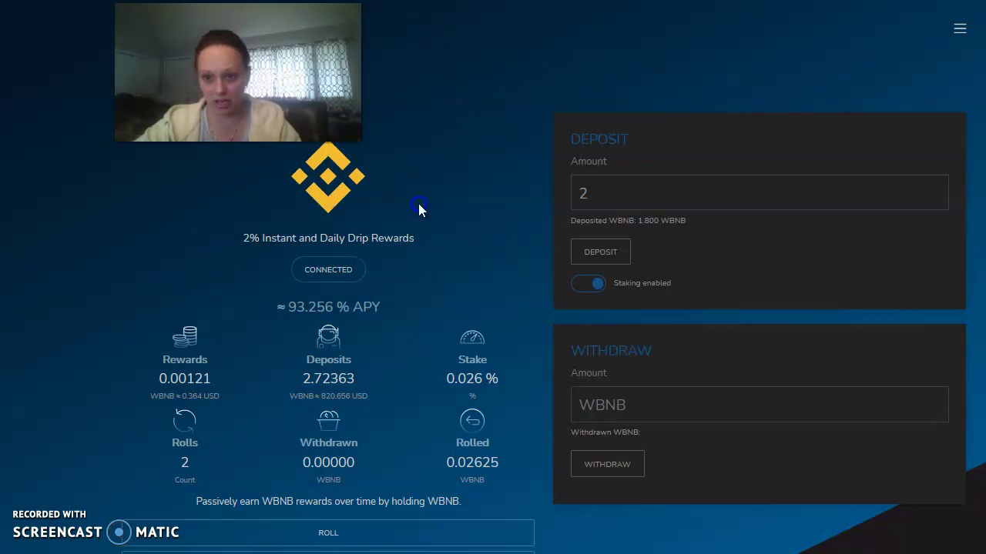
pyautogui.click(345, 274)
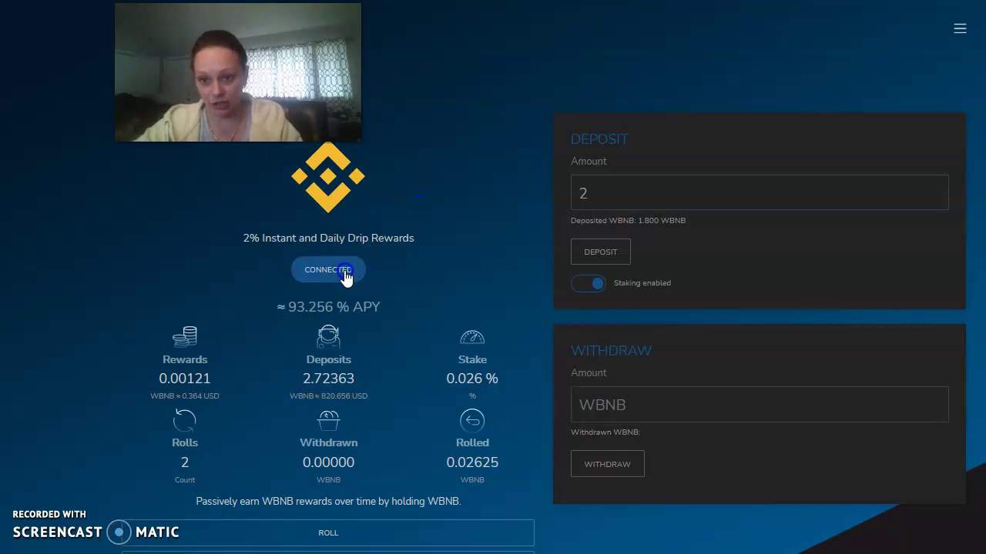
pyautogui.click(597, 284)
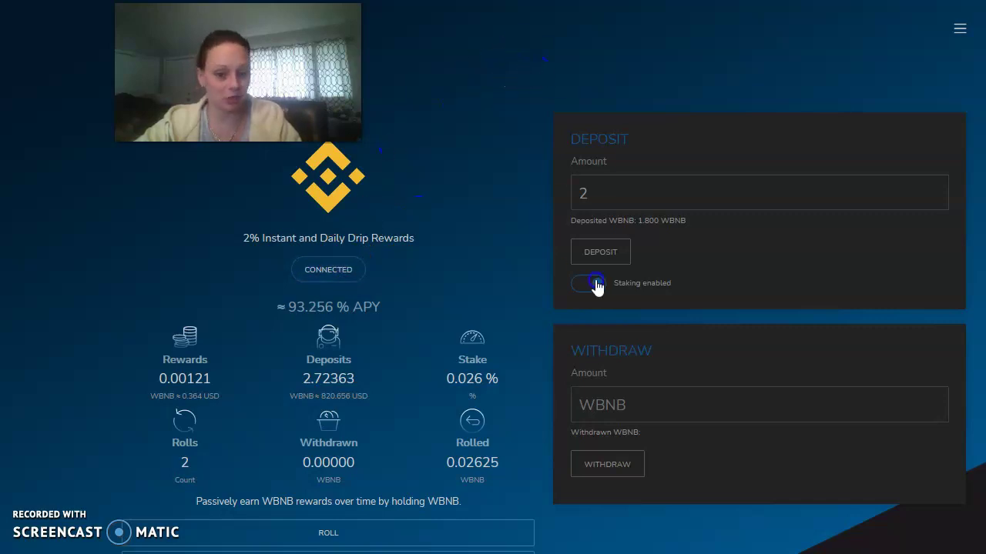
pyautogui.click(646, 204)
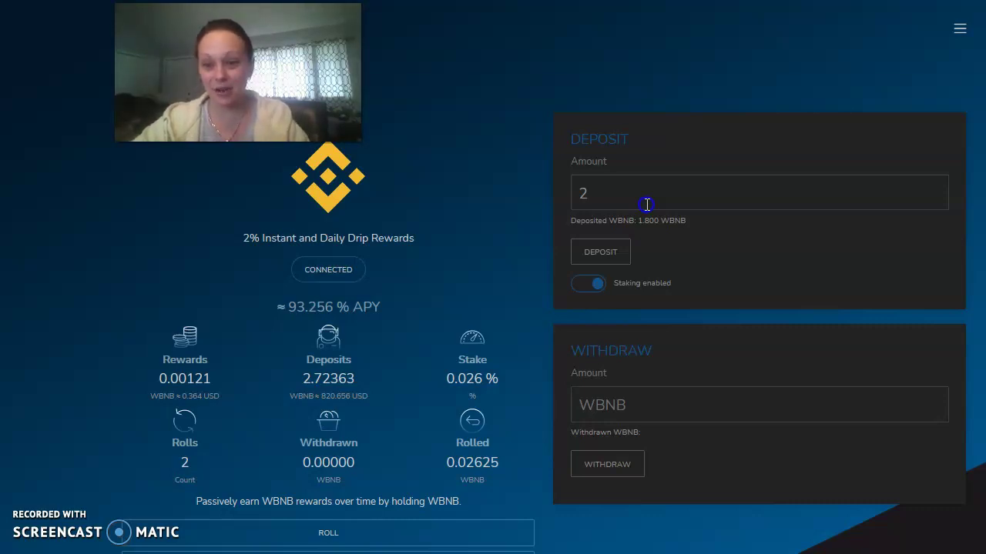
pyautogui.click(105, 277)
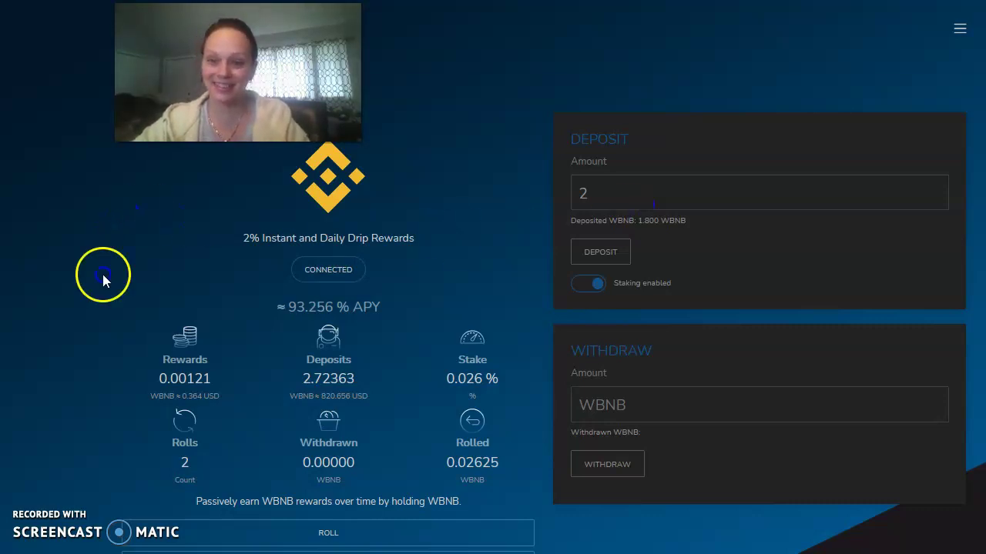